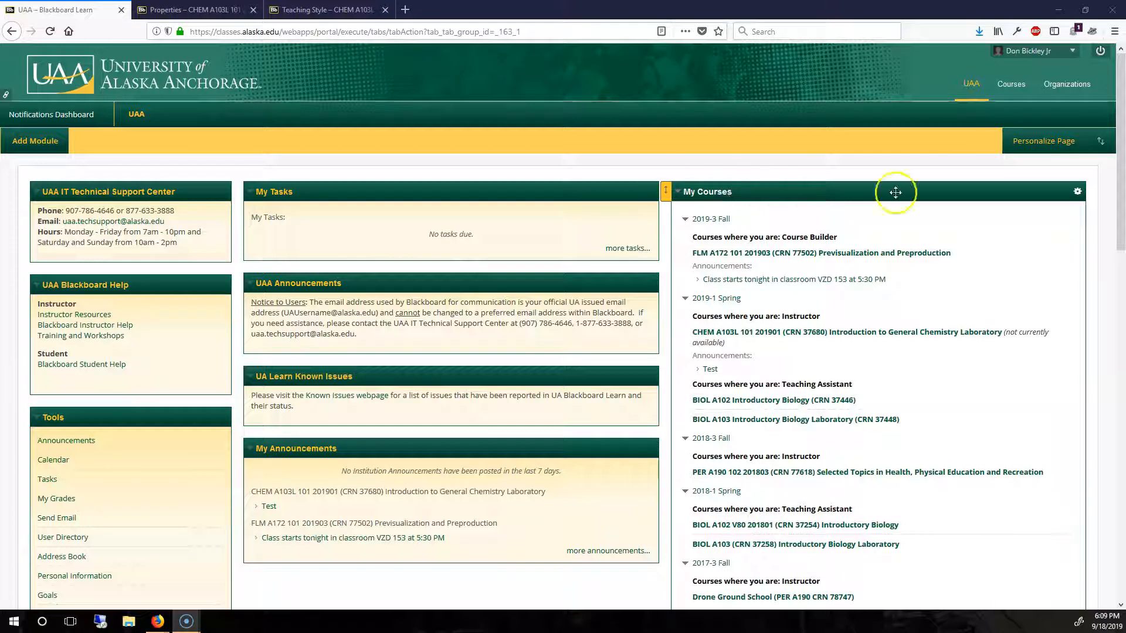
- Open the Spring 2019 CHEM A103L Introduction to General Chemistry Laboratory course from the list of courses
left_click(1077, 193)
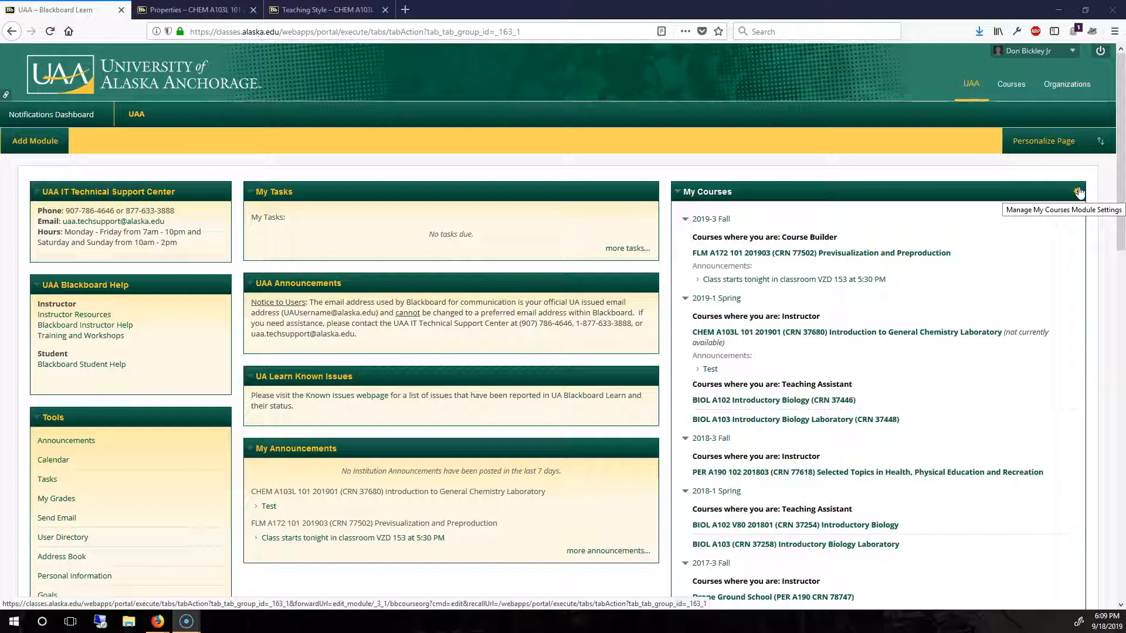
left_click(717, 334)
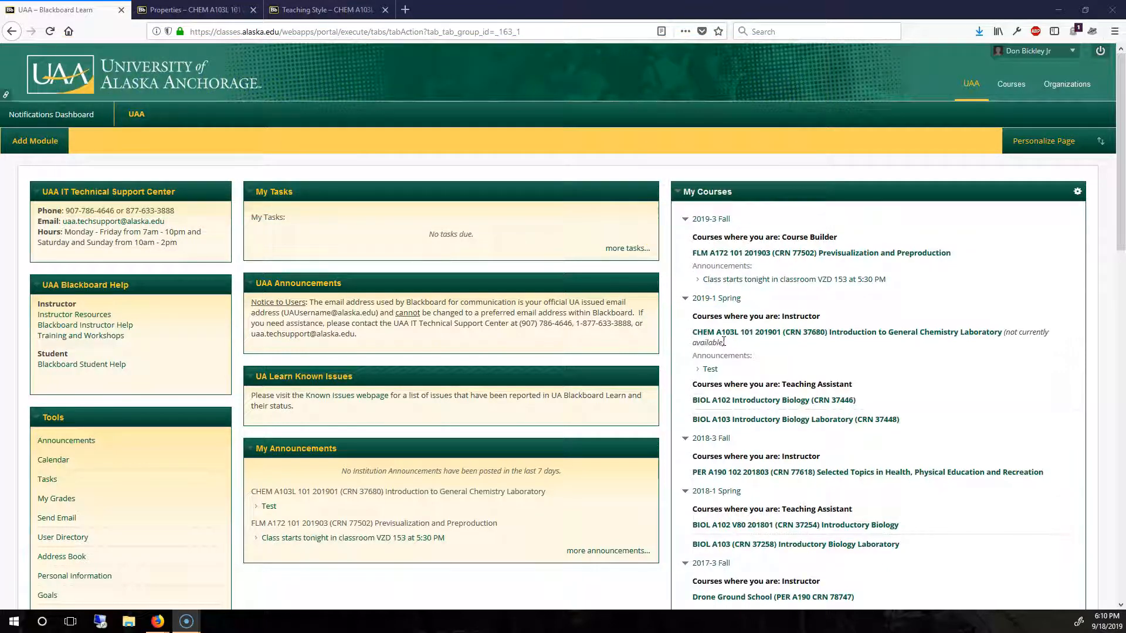
left_click(770, 331)
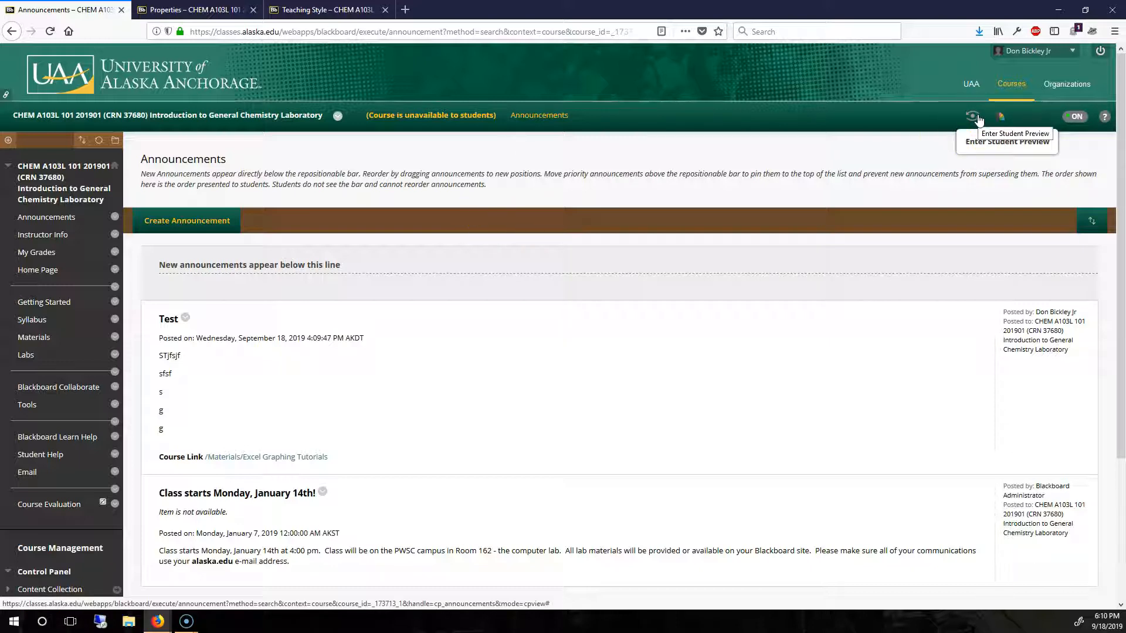
- Preview the course as a student, and exit the preview with the option to delete the preview user and all data
left_click(976, 118)
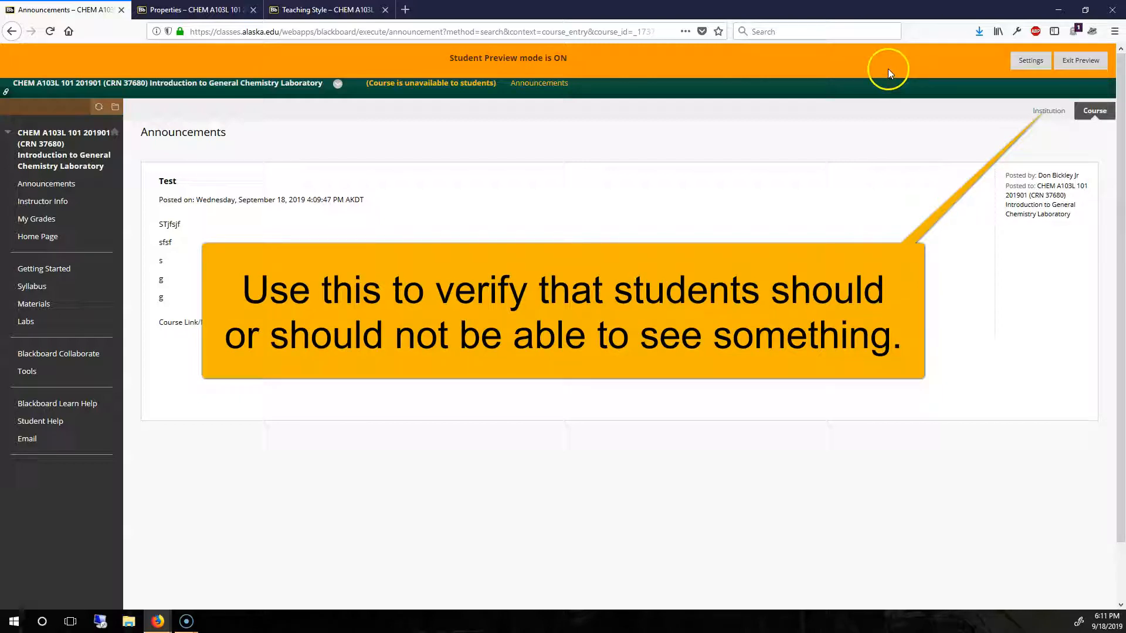
left_click(1071, 62)
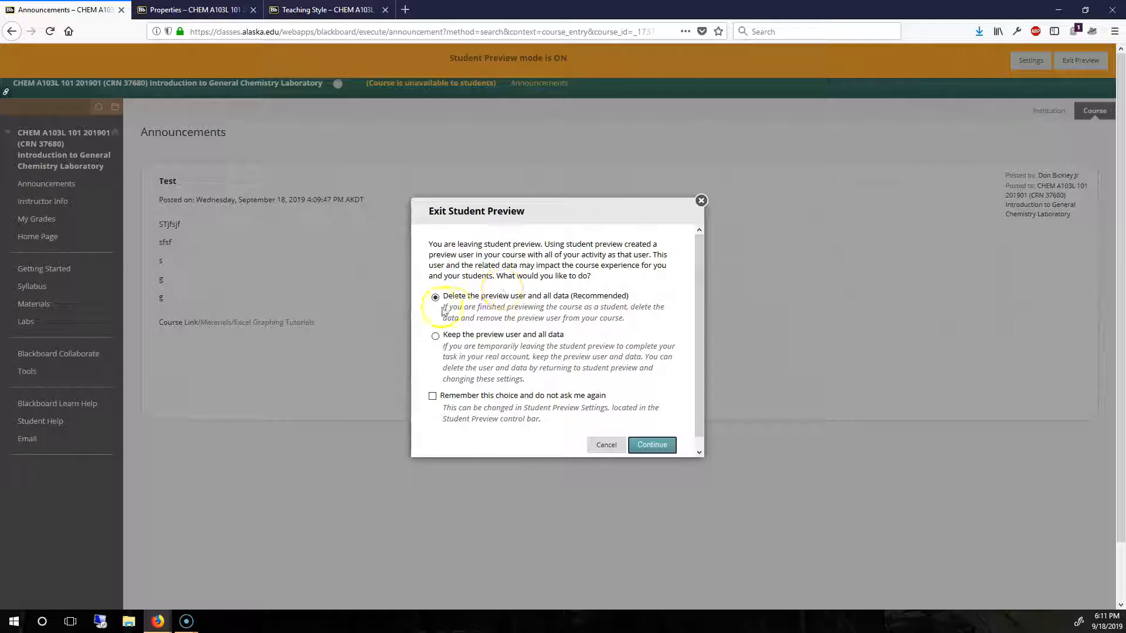
left_click(650, 450)
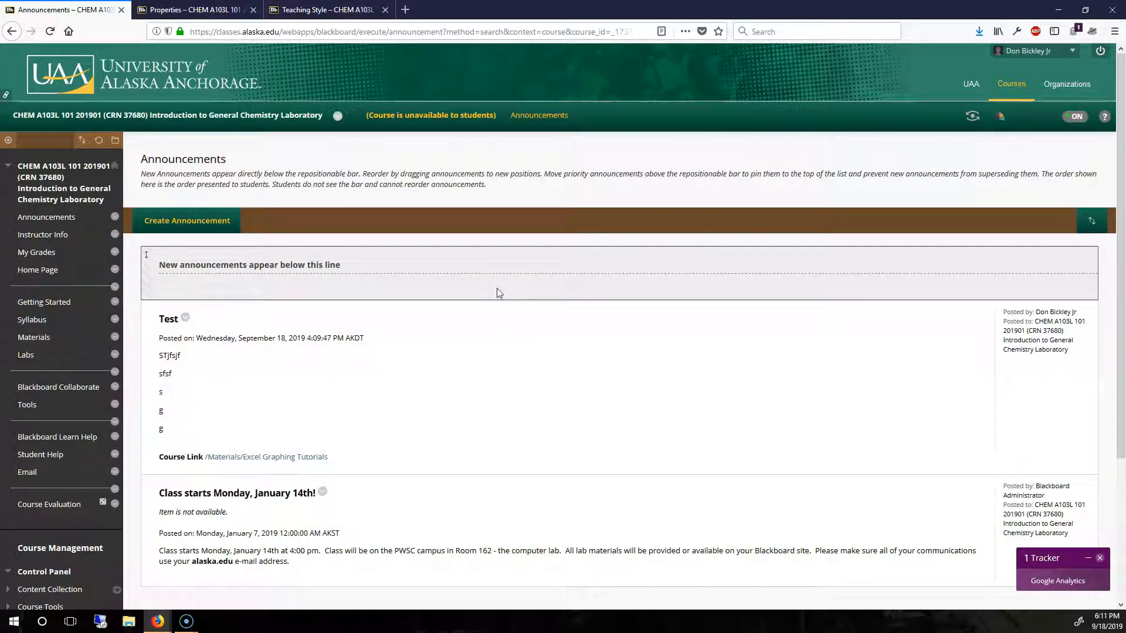
- Turn Edit Mode off and back on, and collapse and re-expand the course menu
left_click(1075, 119)
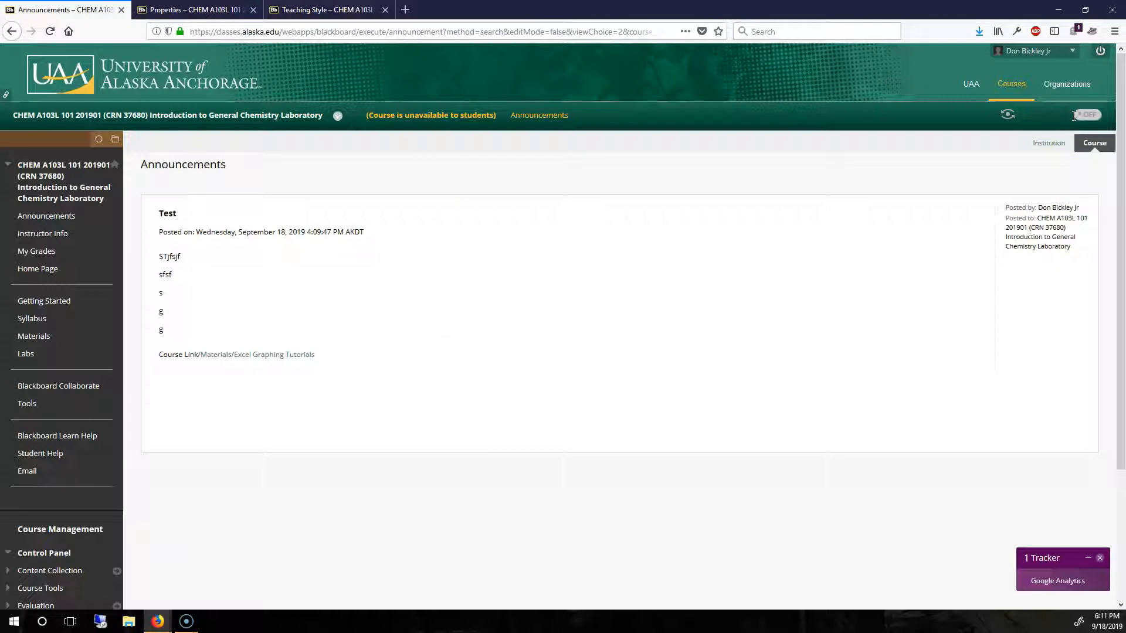
left_click(1076, 115)
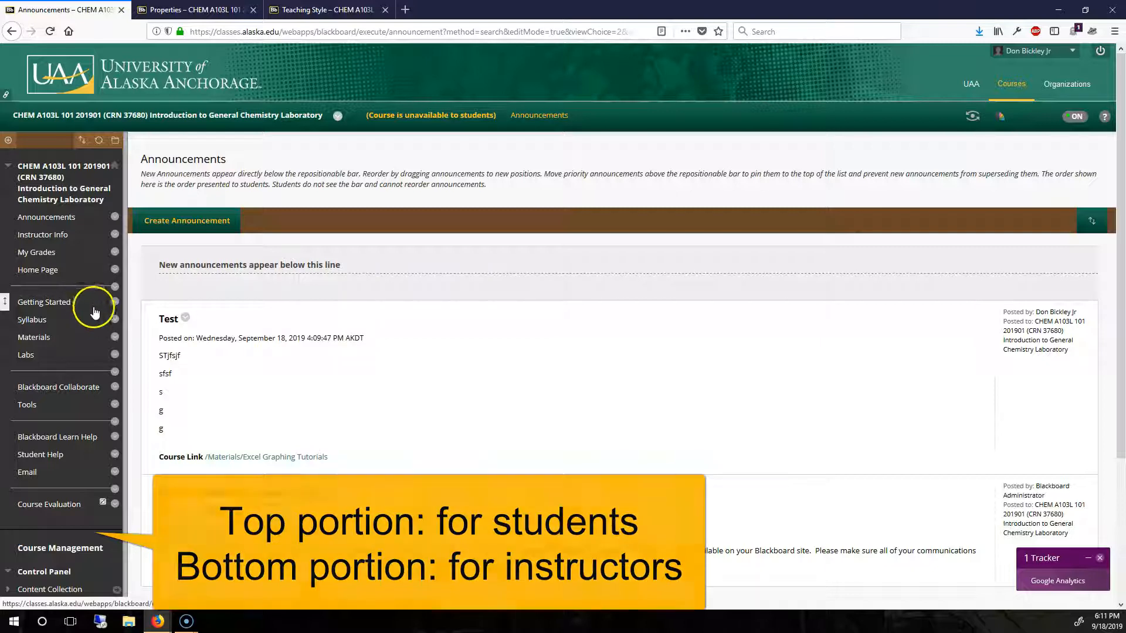
left_click(125, 291)
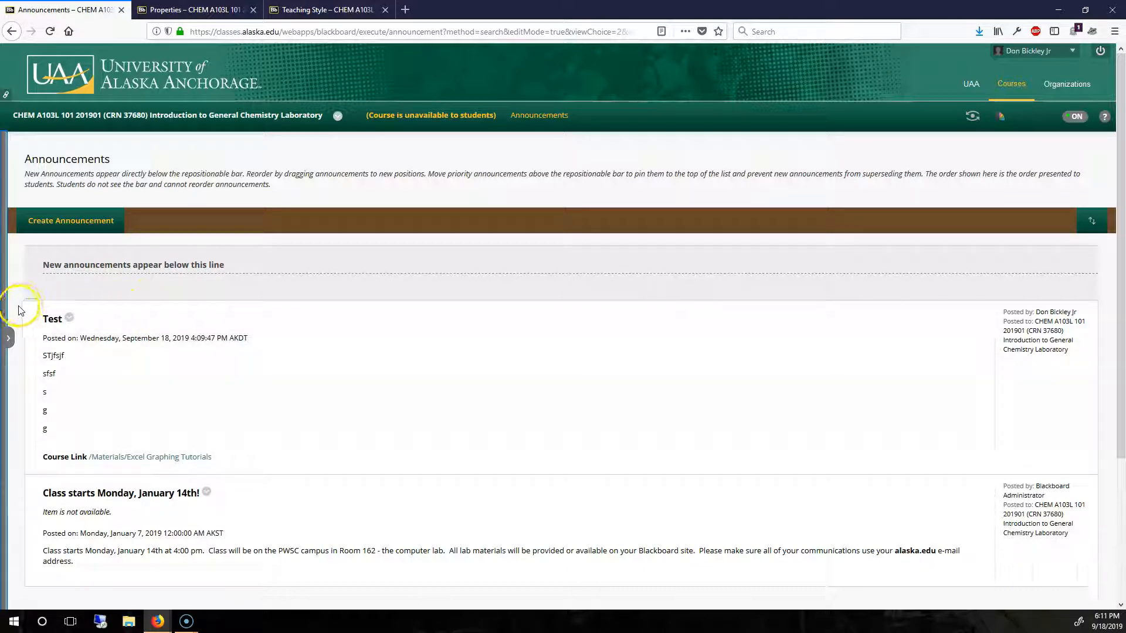
left_click(7, 320)
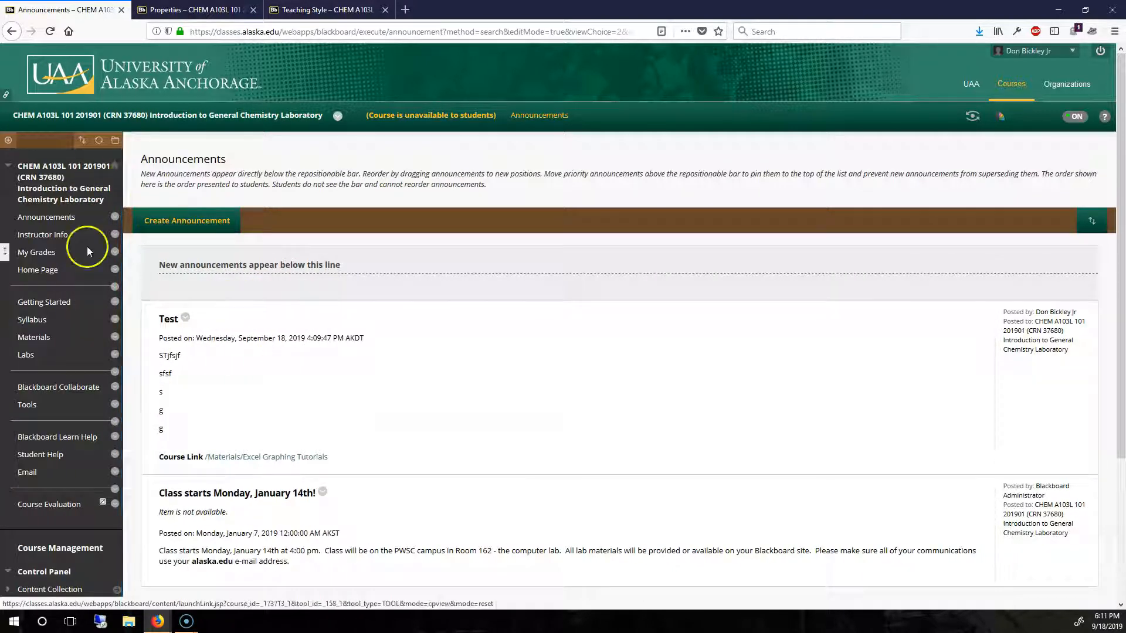
- Collapse and re-expand the Customization section, and open its Properties and Teaching Style pages in new browser tabs
scroll(94, 281, "down", 3)
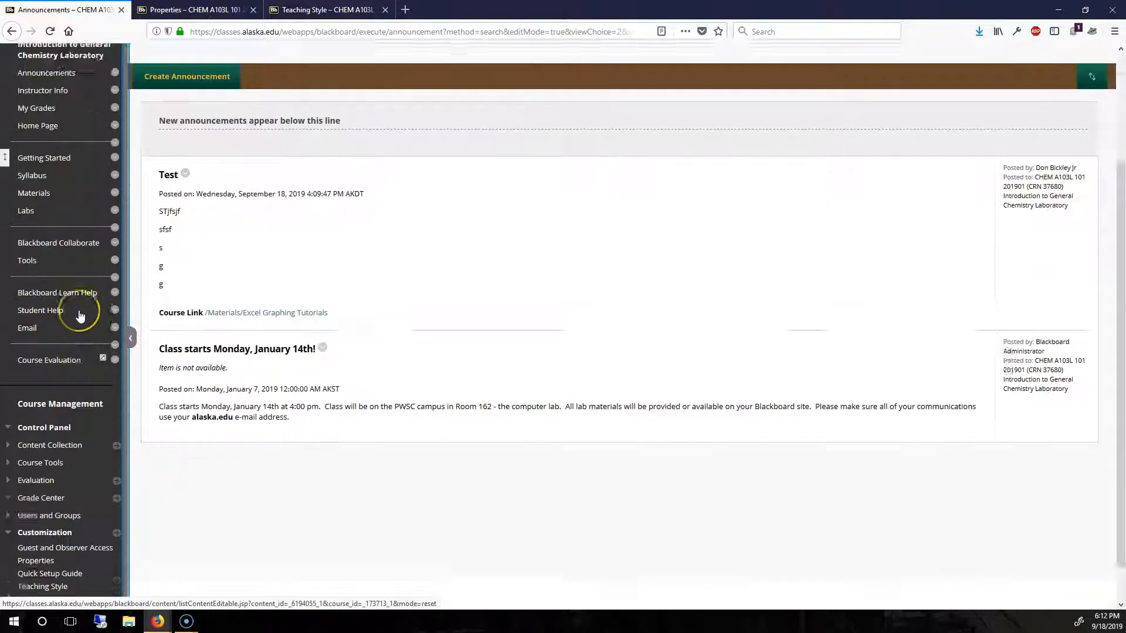
left_click(81, 316)
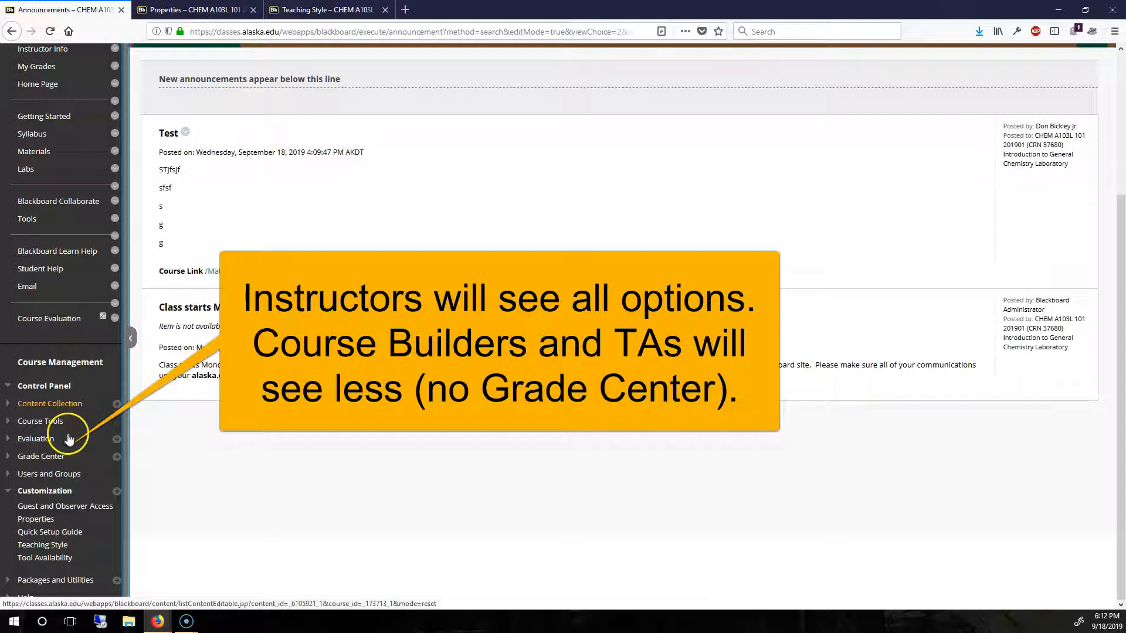
left_click(42, 492)
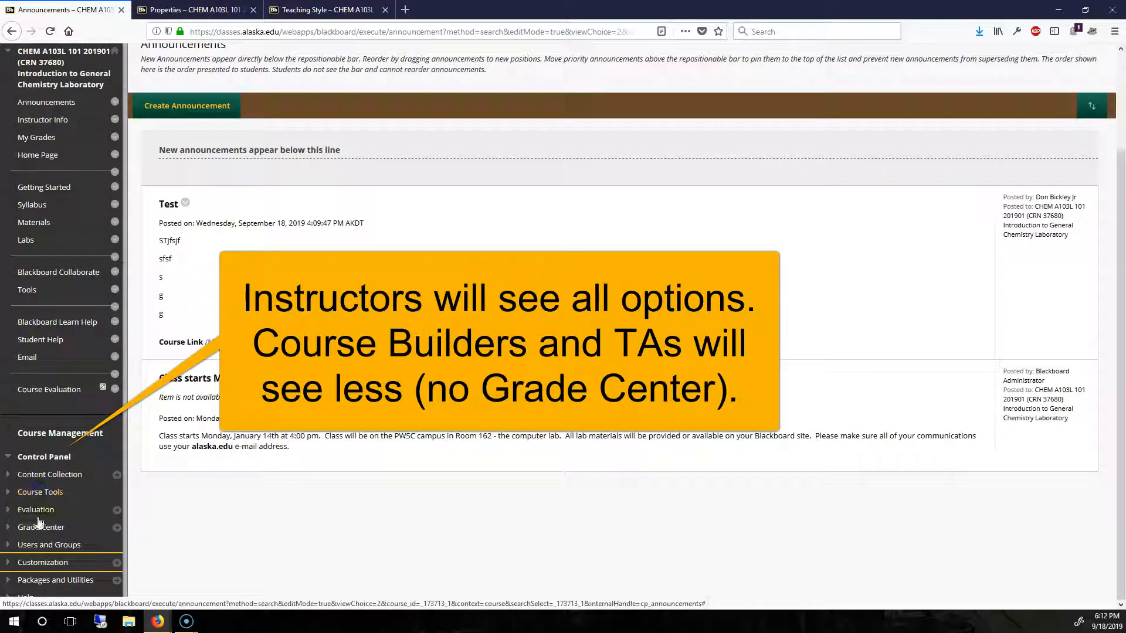
left_click(41, 561)
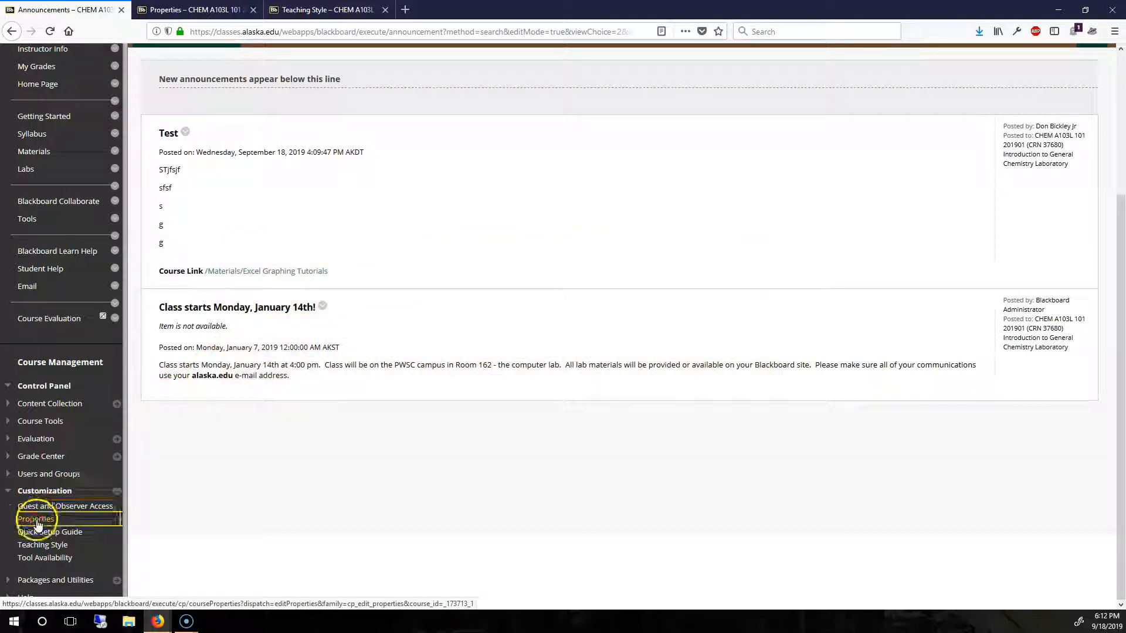
right_click(37, 523)
left_click(98, 400)
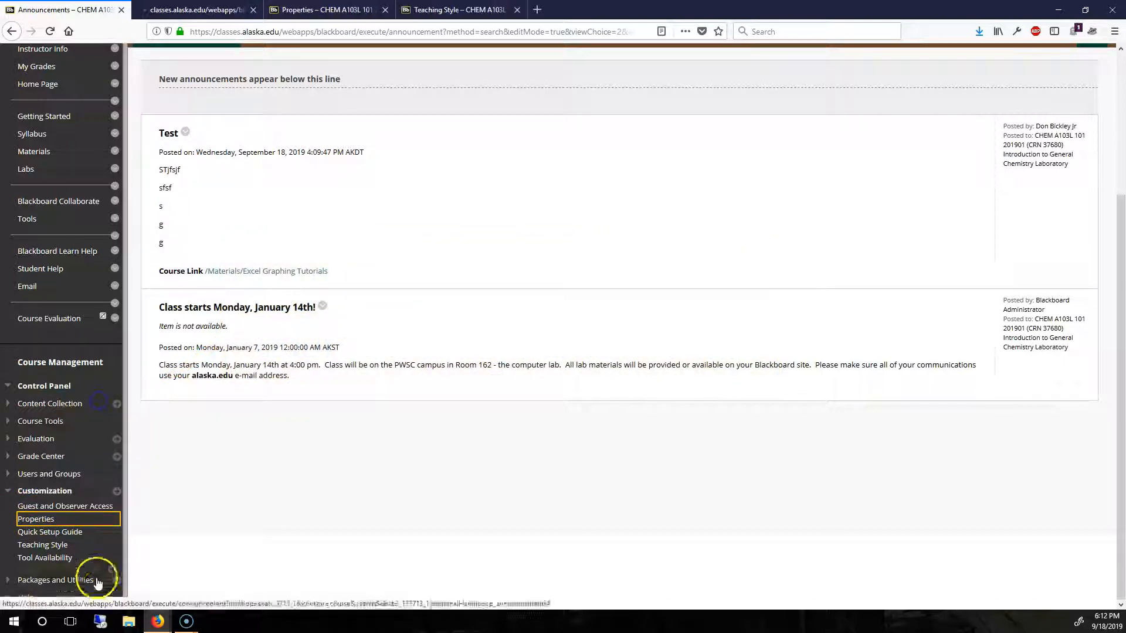
right_click(55, 552)
left_click(118, 421)
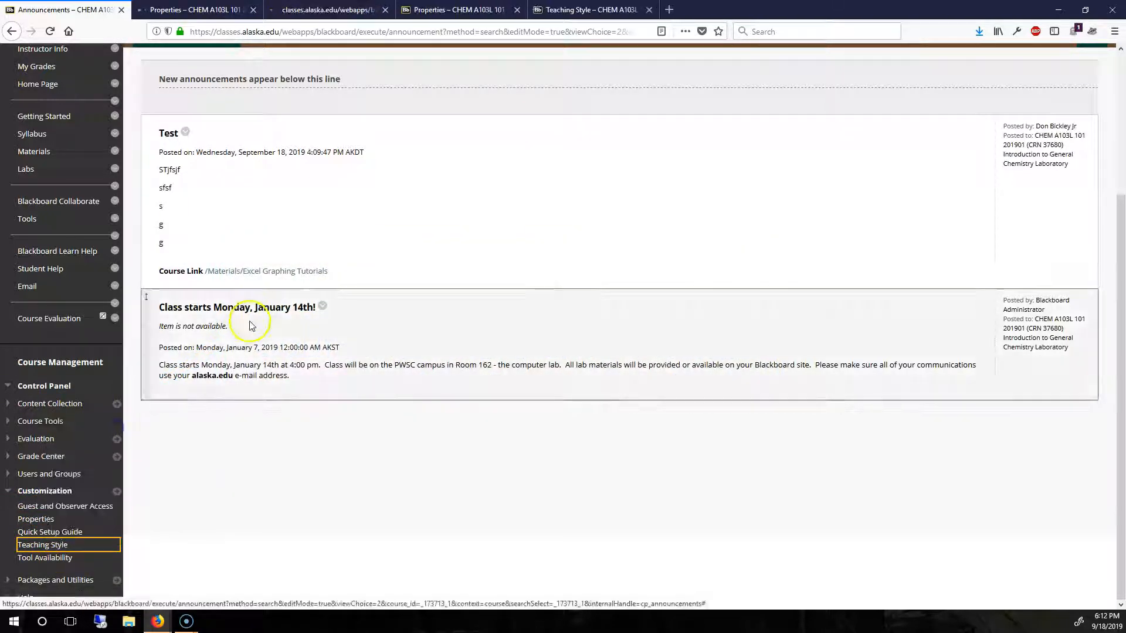
- Examine the available course entry points on the Teaching Style page, leaving Announcements selected
left_click(313, 10)
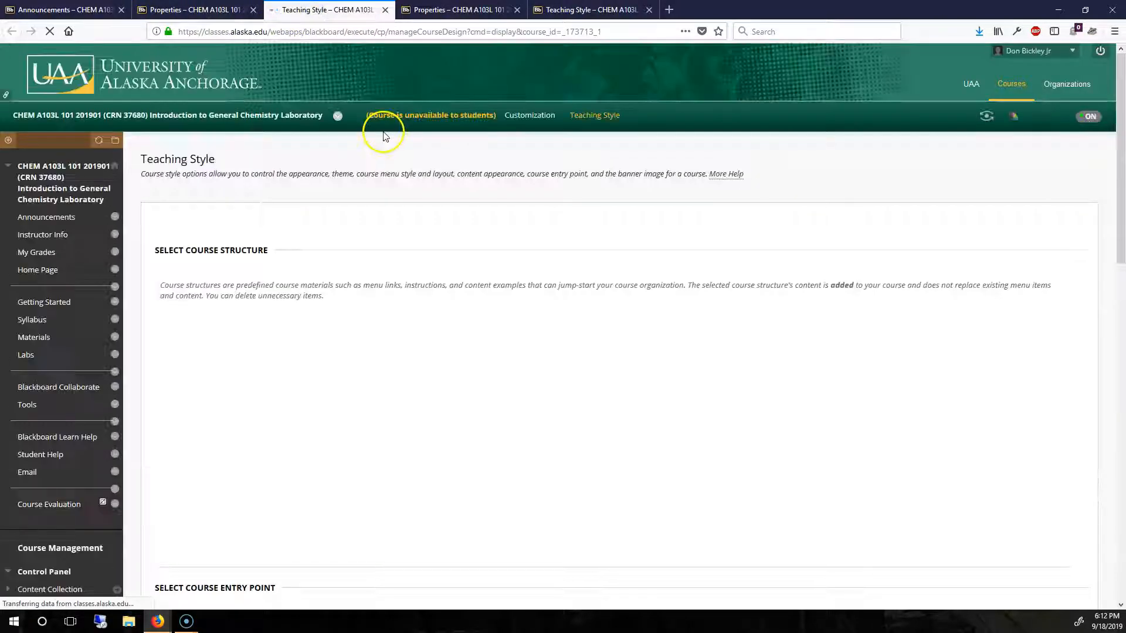
scroll(463, 229, "down", 2)
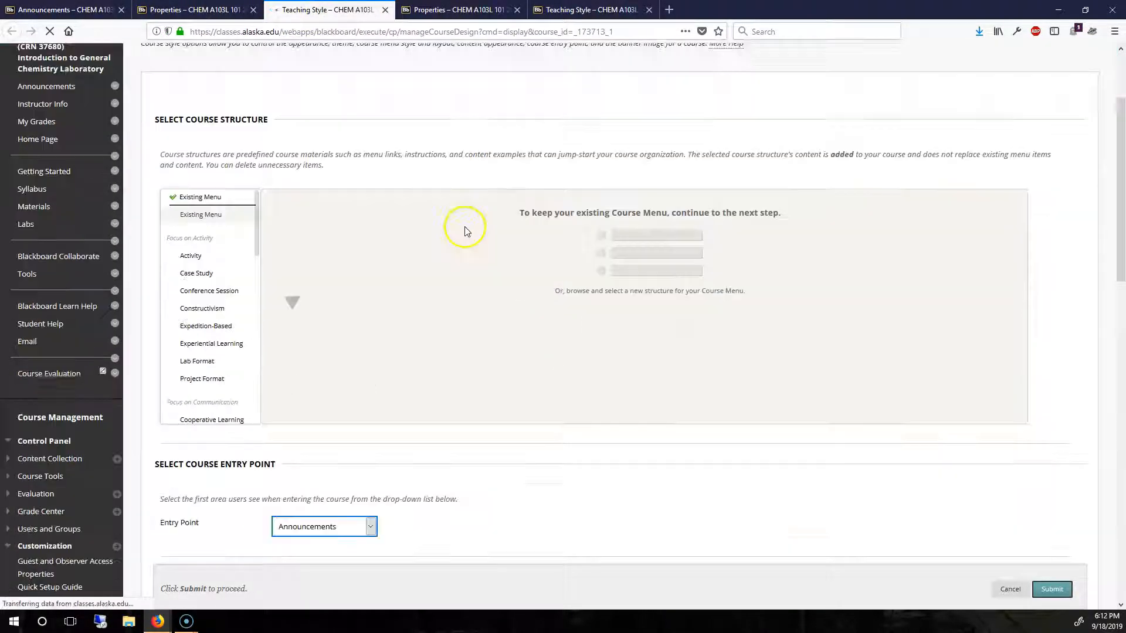
scroll(466, 231, "down", 3)
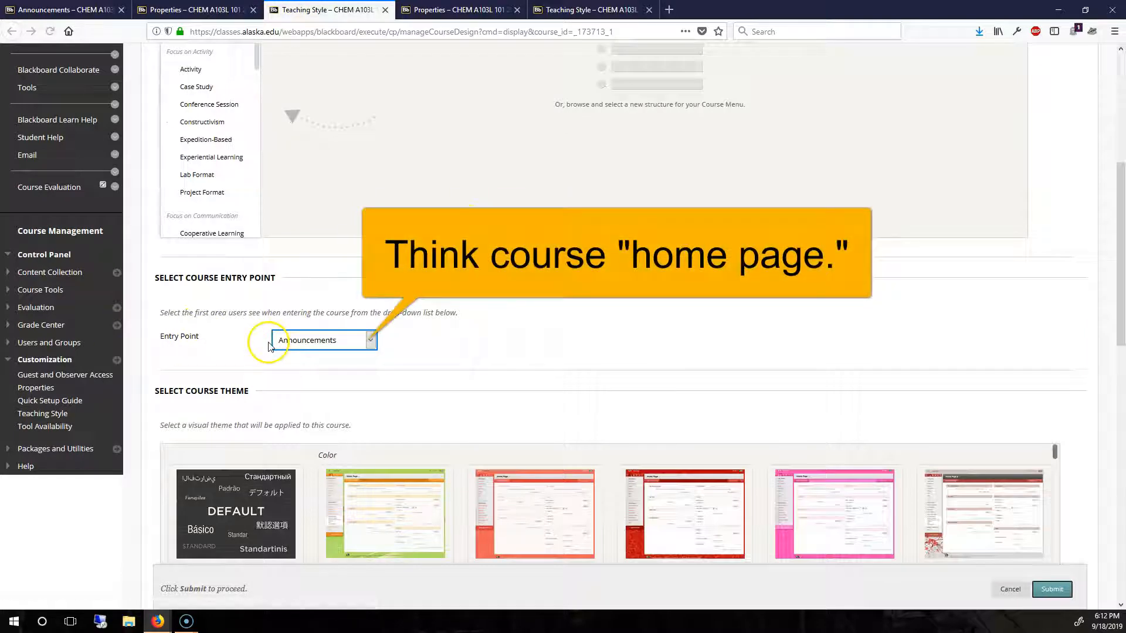
left_click(366, 342)
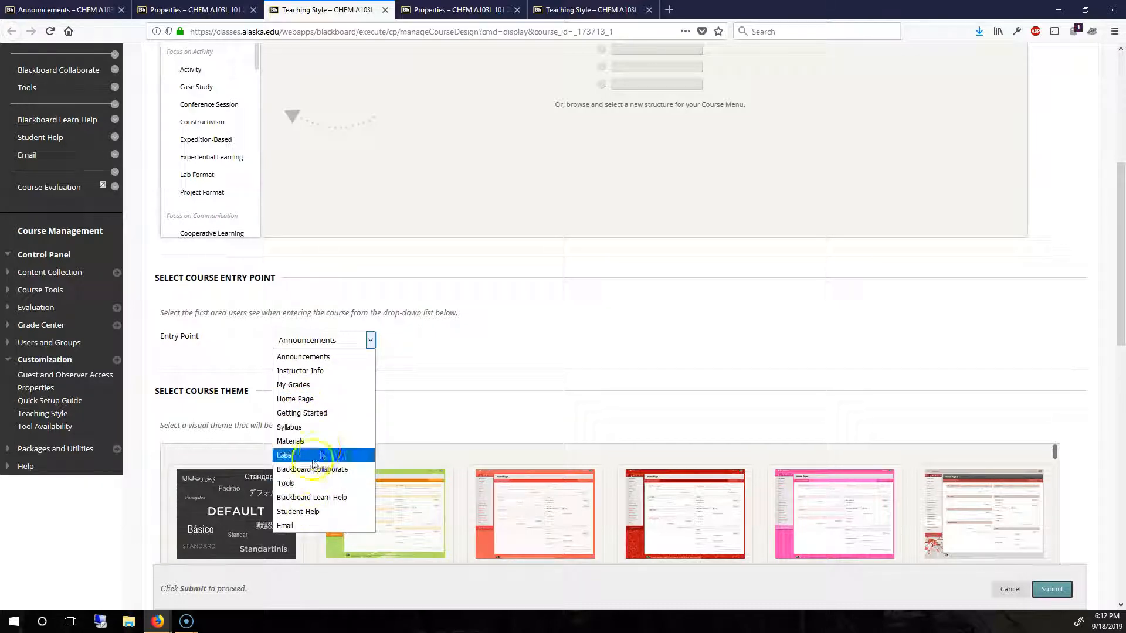
left_click(592, 374)
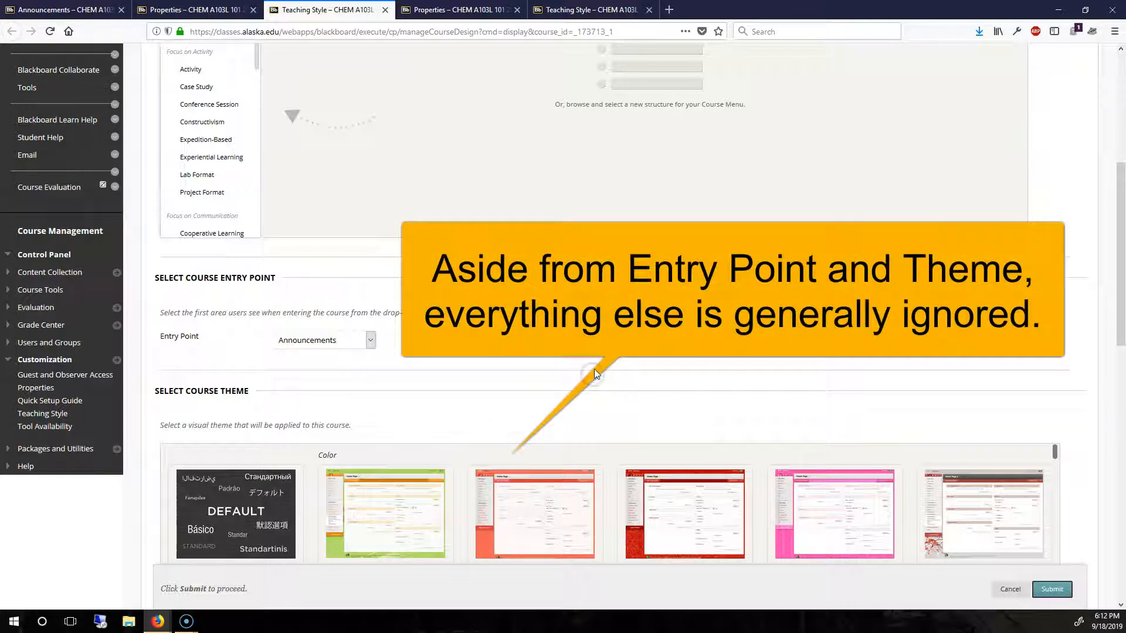
scroll(594, 369, "down", 3)
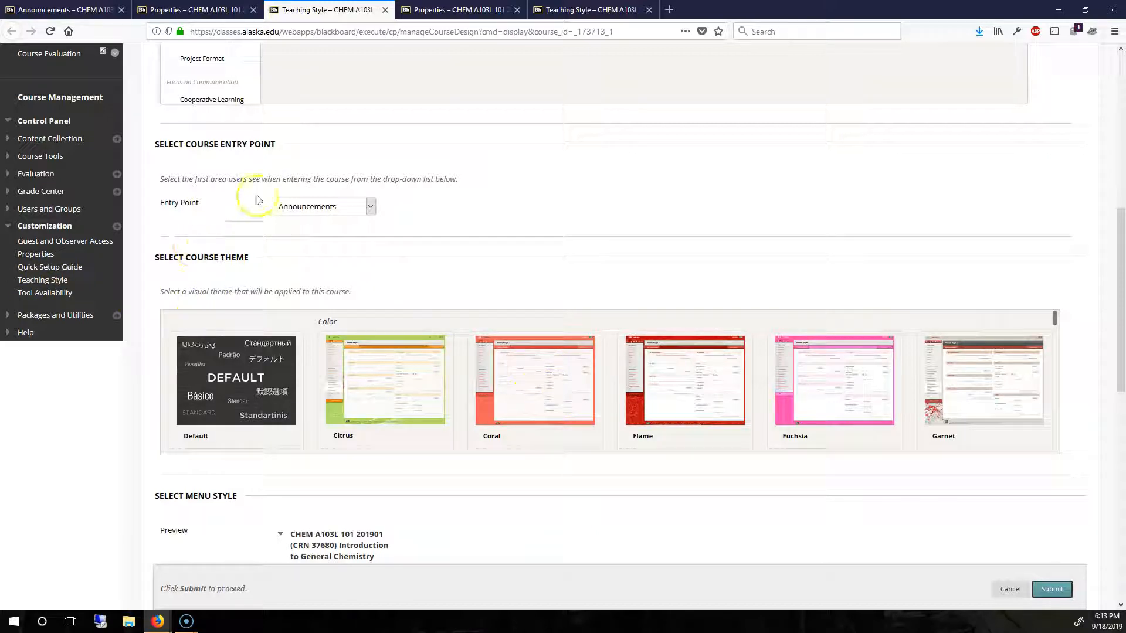
- Examine the course themes in the Announcements page's theme chooser and on the Teaching Style page
left_click(192, 11)
left_click(65, 10)
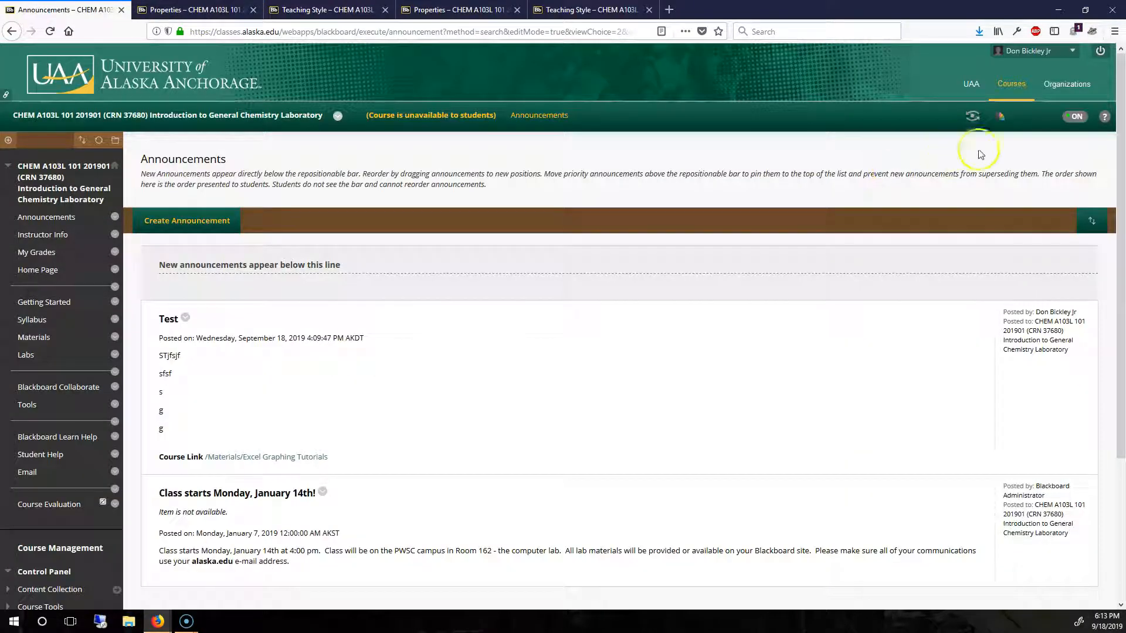
left_click(1005, 116)
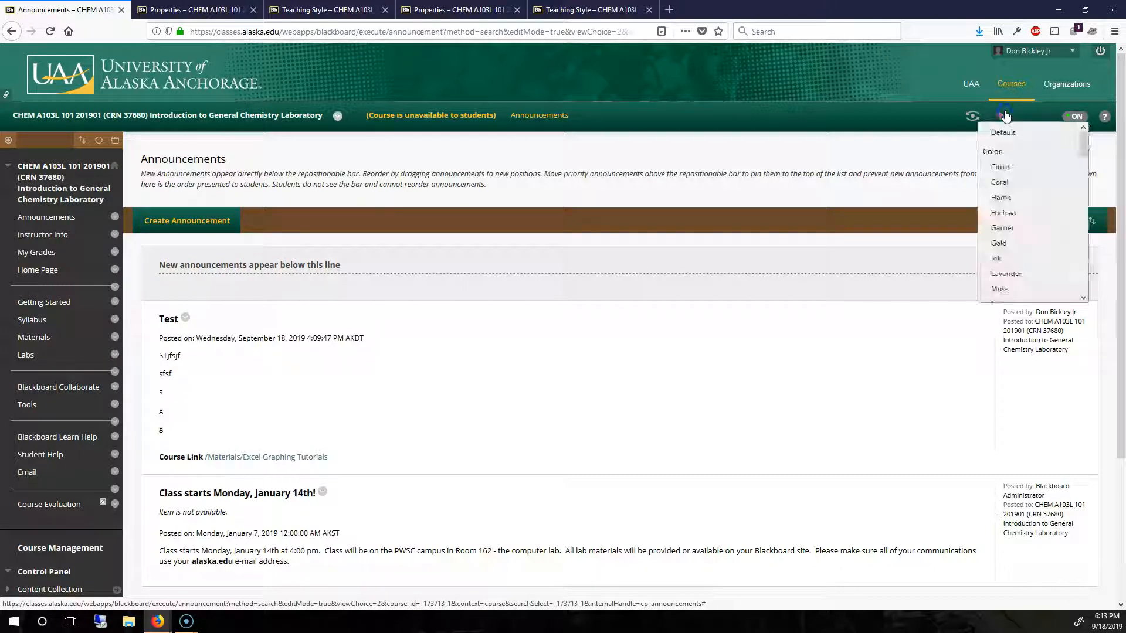
scroll(1020, 223, "down", 3)
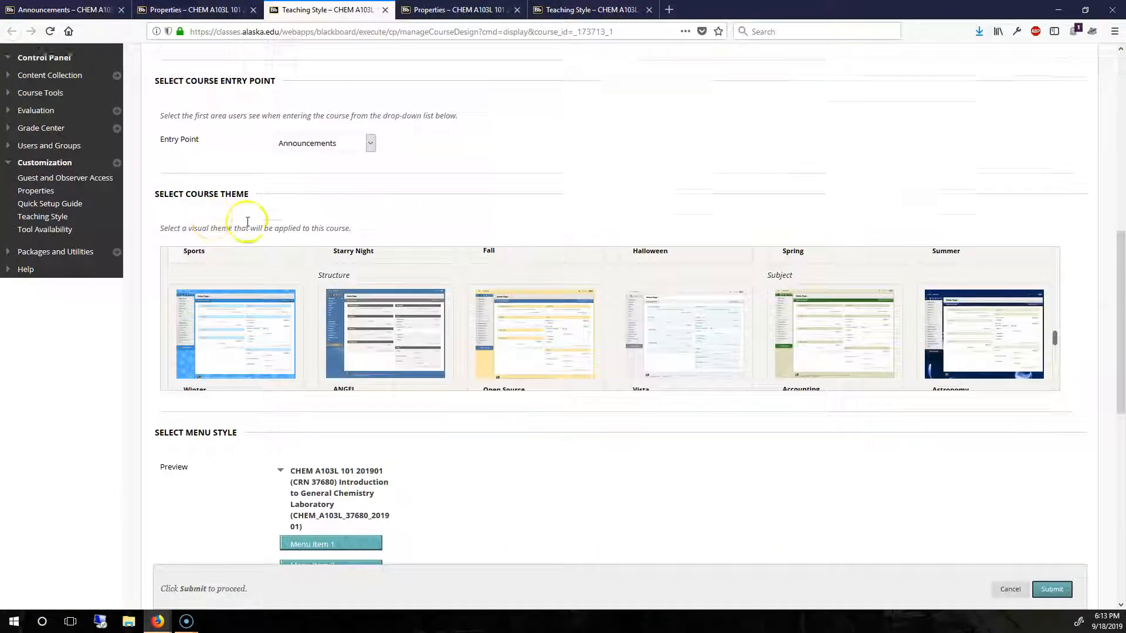
scroll(53, 252, "up", 2)
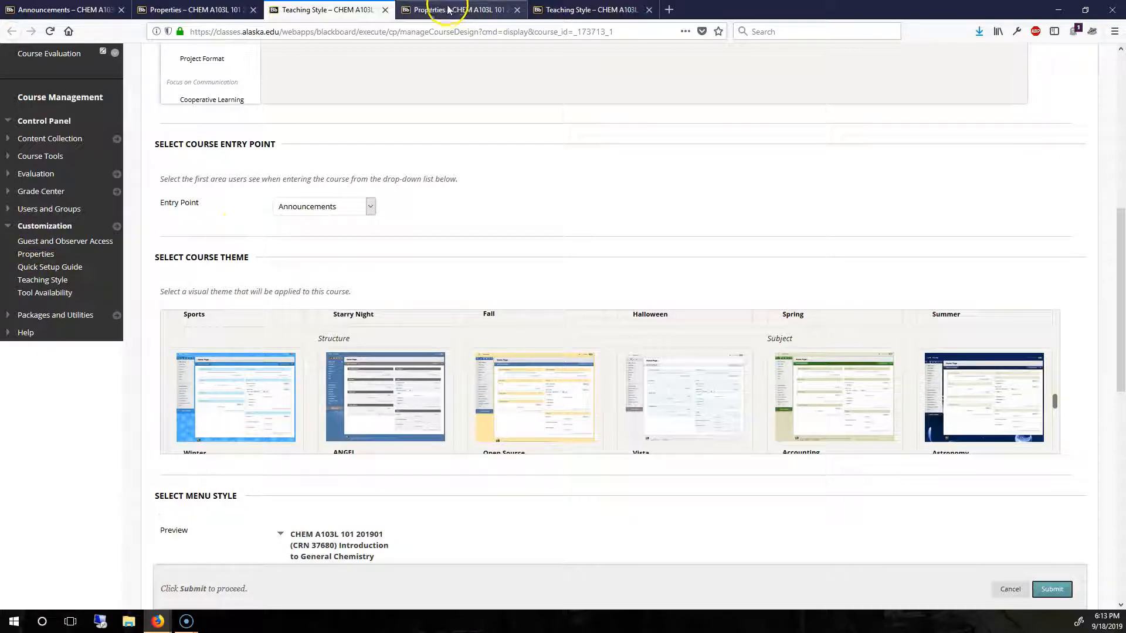
- Go to the course Properties page and highlight the course code and the CRN digits in the course name
left_click(465, 12)
scroll(524, 328, "up", 4)
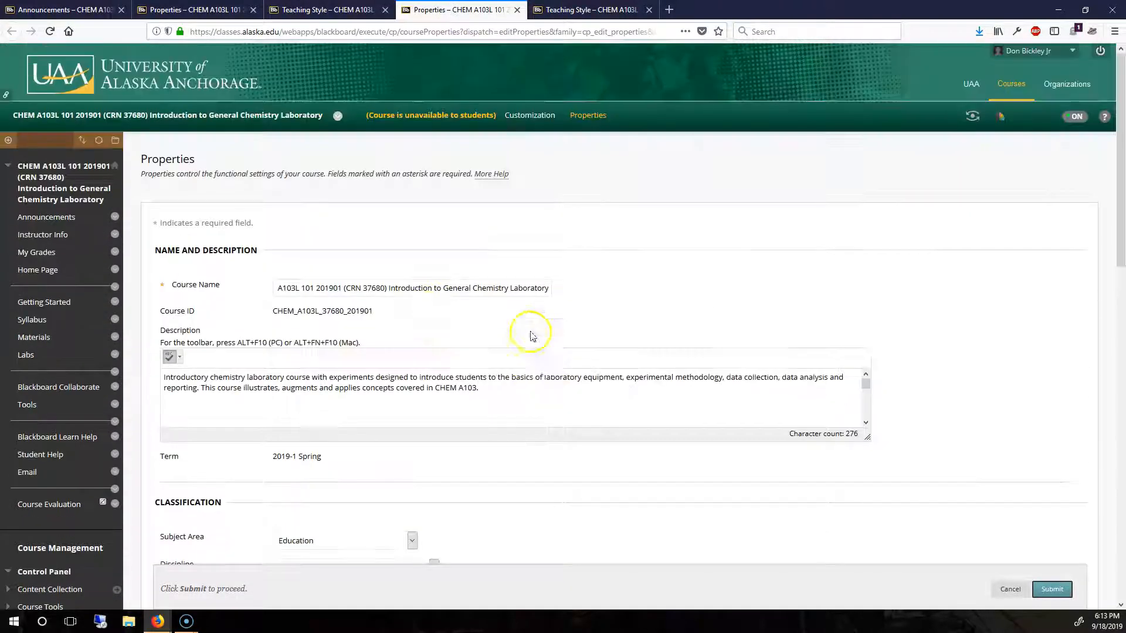
left_click(277, 289)
left_click_drag(296, 287, 243, 289)
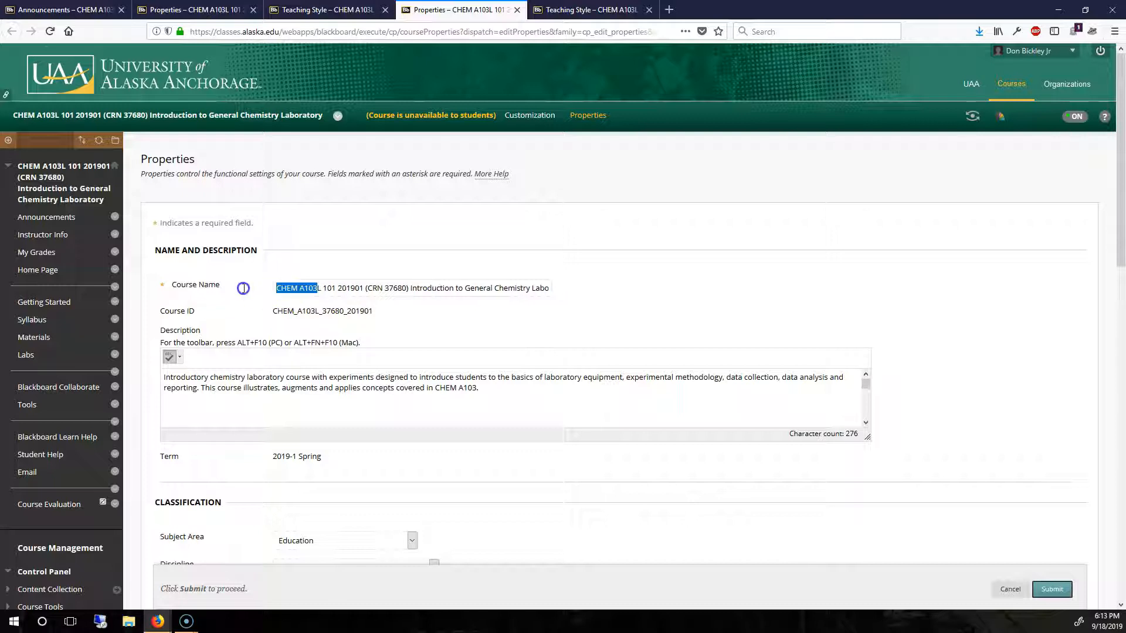
left_click(294, 283)
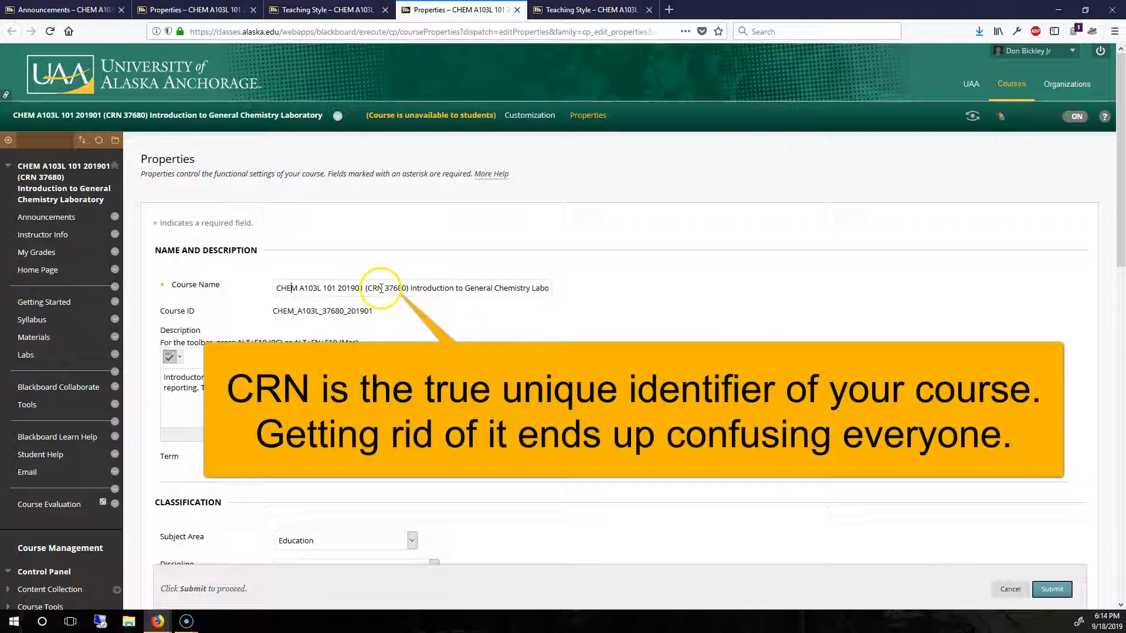
left_click_drag(385, 288, 411, 289)
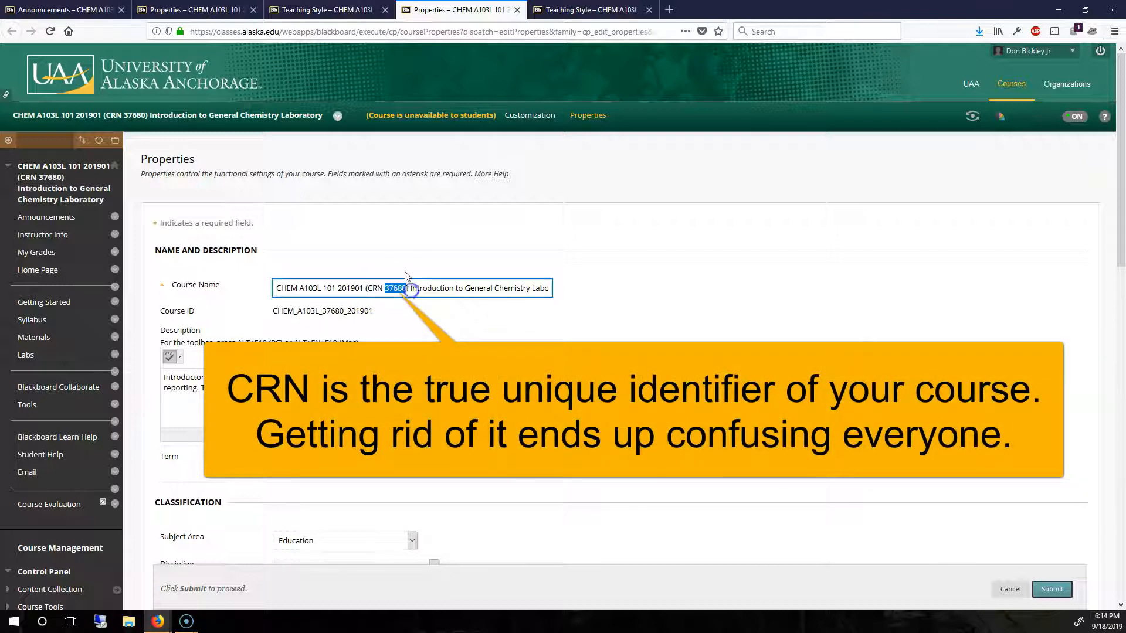
- Set Make Course Available to Yes in the Set Availability section of the course properties
scroll(404, 276, "down", 2)
scroll(744, 441, "down", 5)
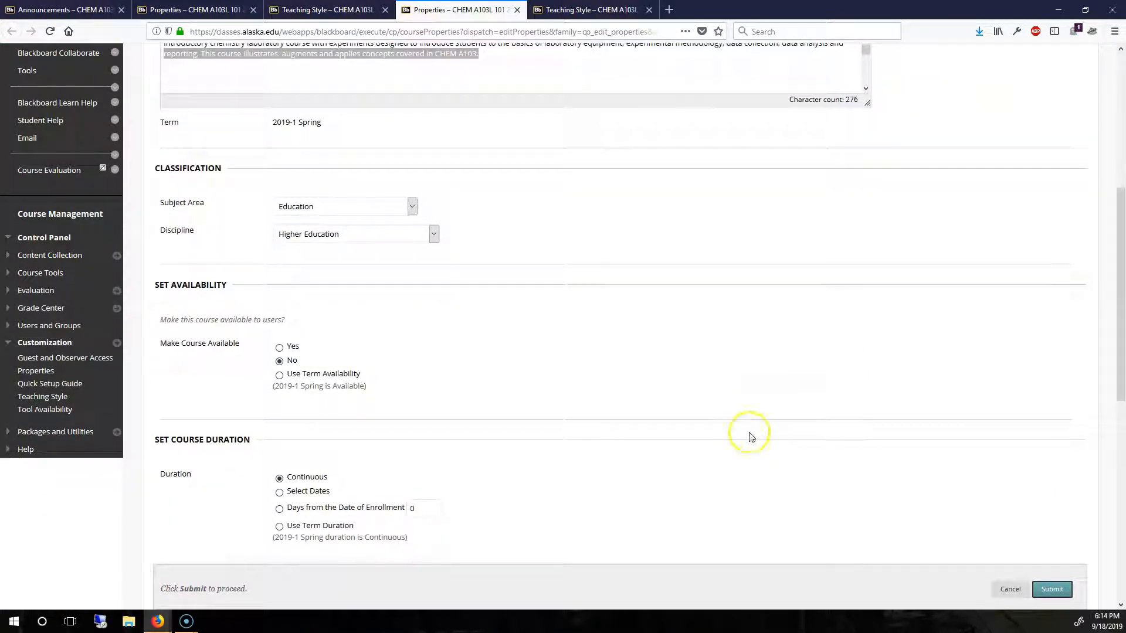
left_click_drag(145, 284, 256, 285)
triple_click(191, 286)
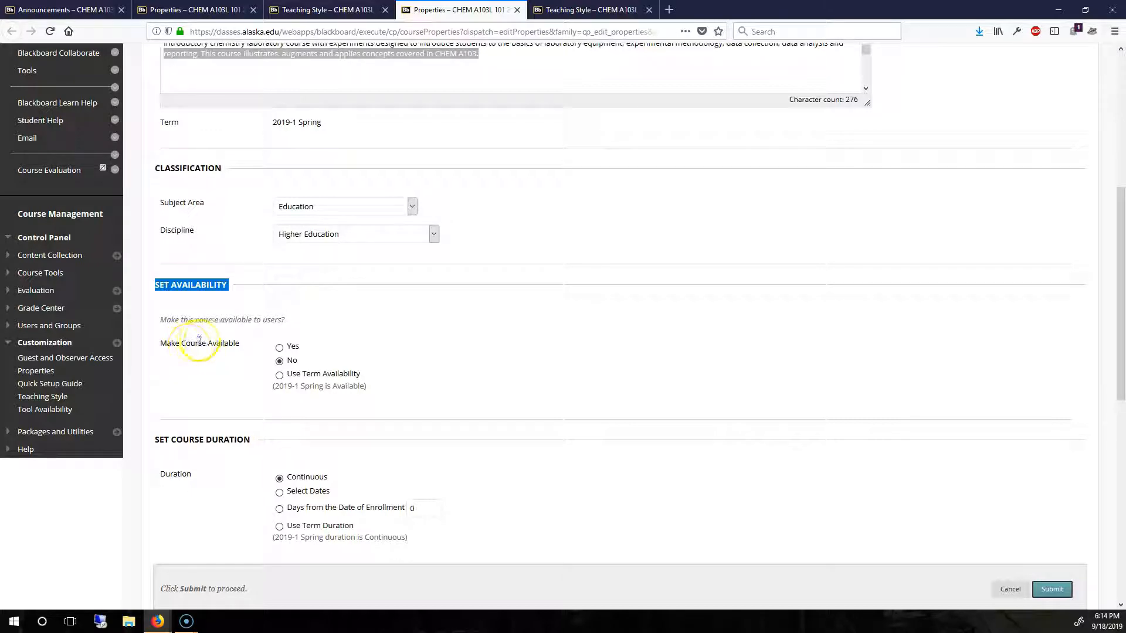
left_click(280, 348)
left_click(429, 345)
left_click(280, 361)
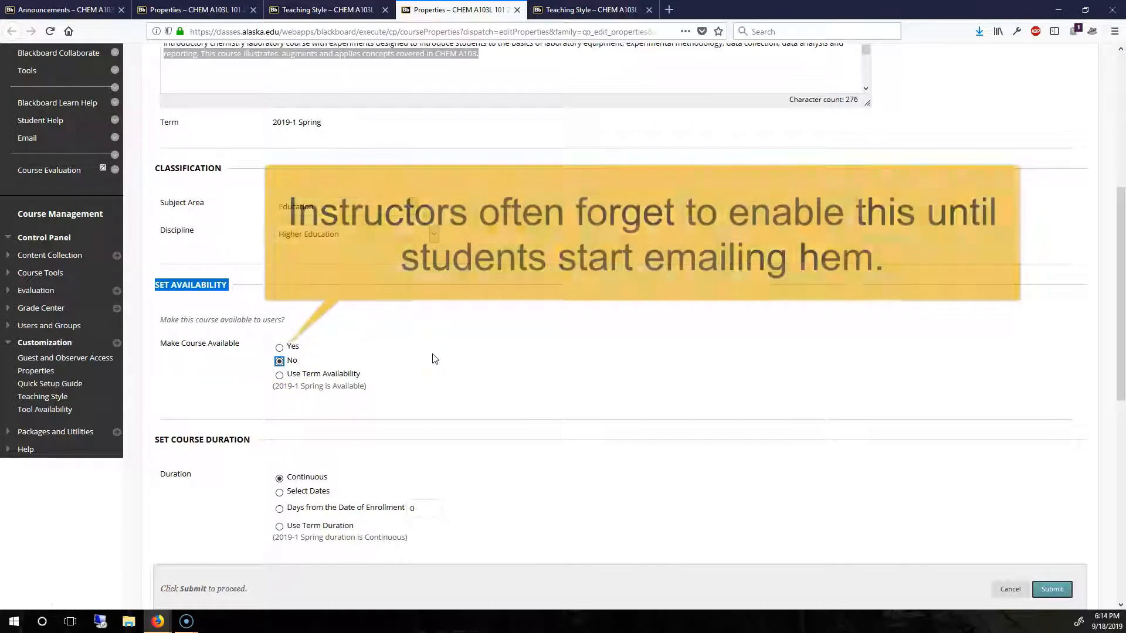
left_click_drag(323, 359, 274, 363)
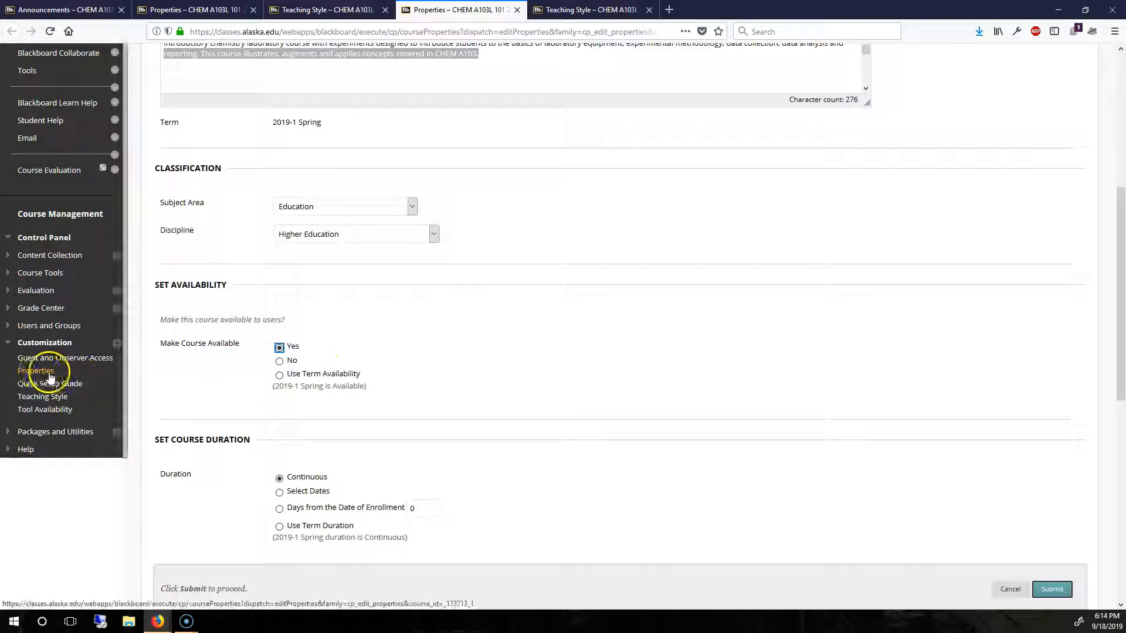
- Open the course's Home Page and switch its availability to available and back to unavailable
scroll(101, 347, "up", 6)
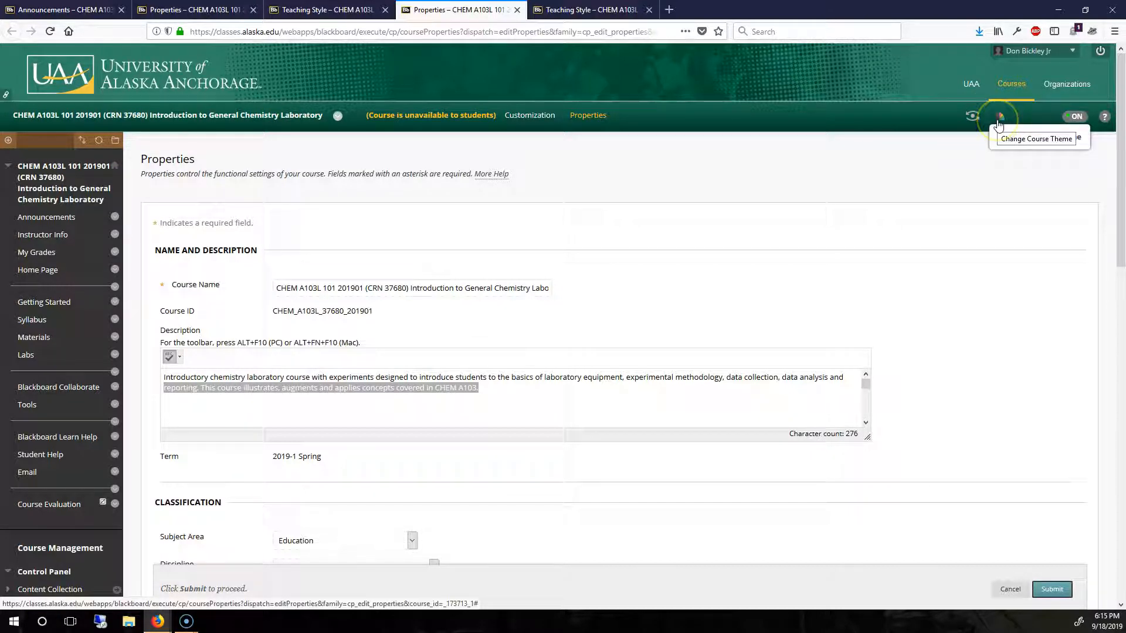
left_click(999, 119)
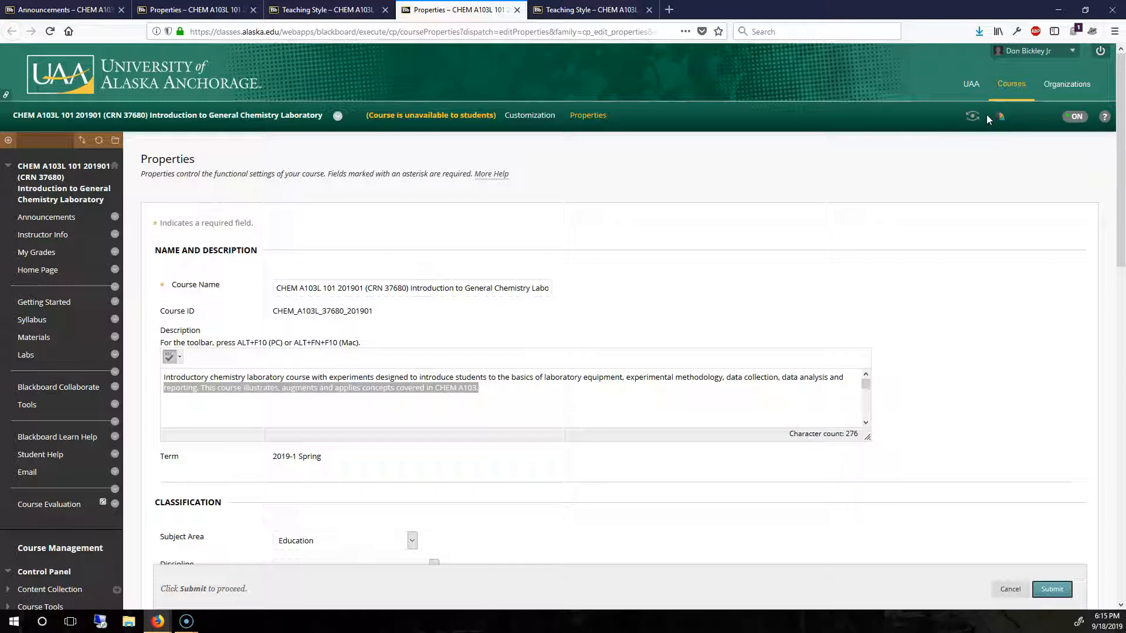
left_click(43, 219)
left_click(1064, 124)
left_click(36, 252)
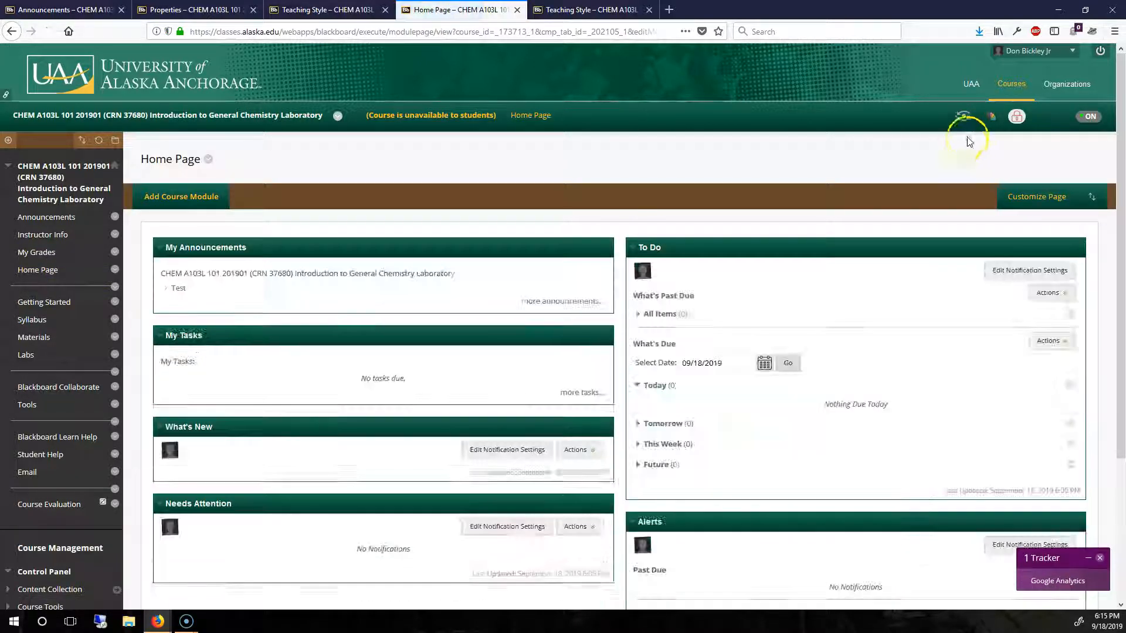
left_click(1015, 120)
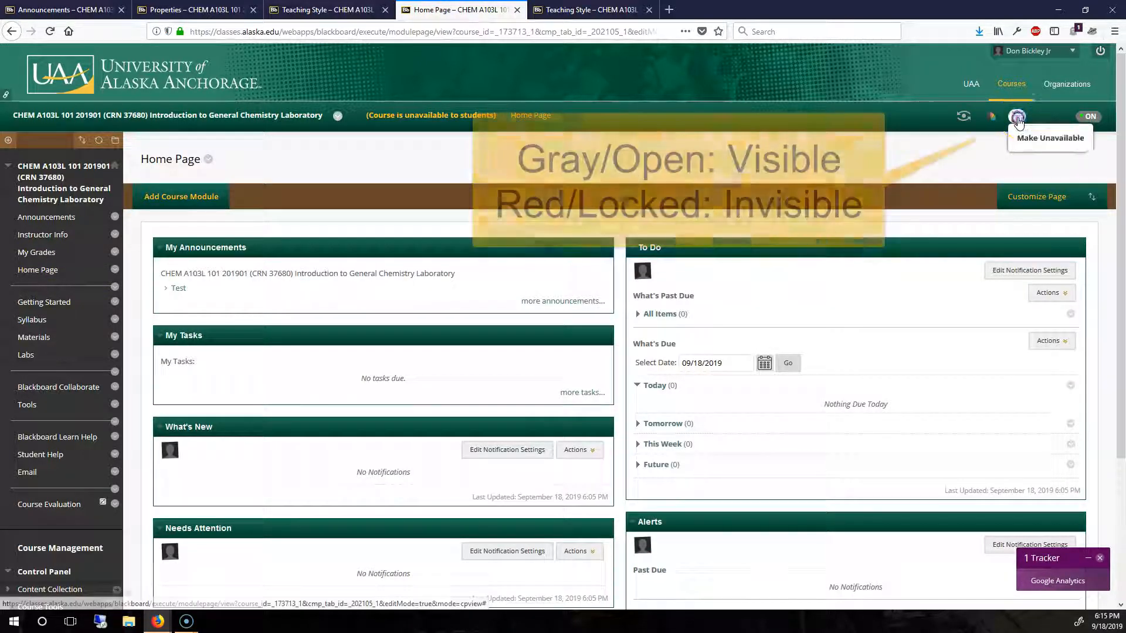
left_click(1017, 117)
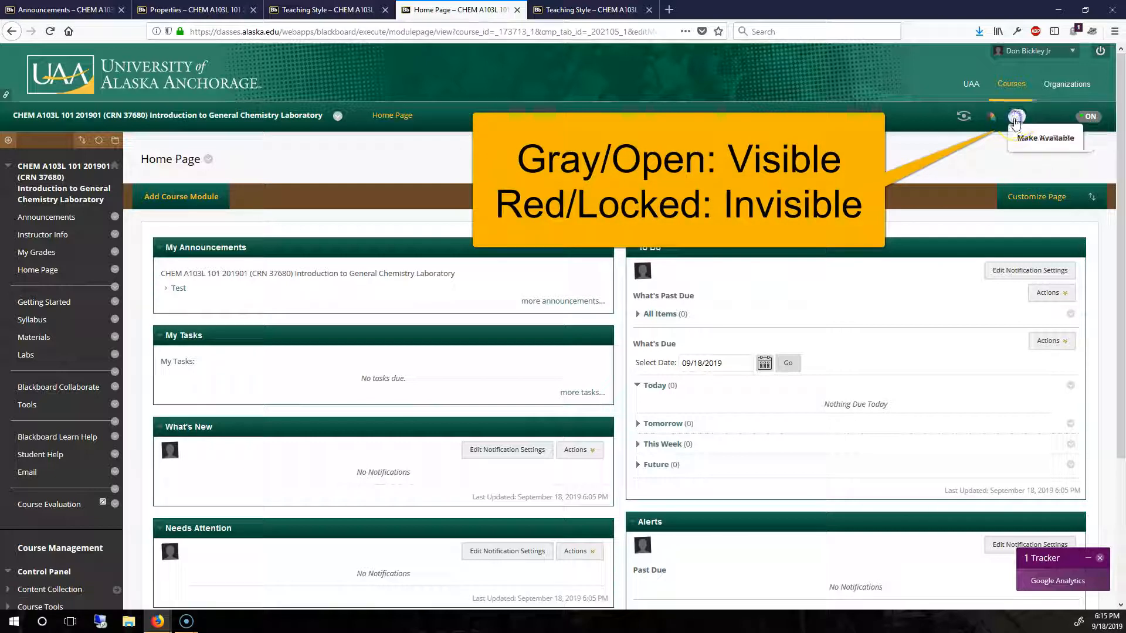